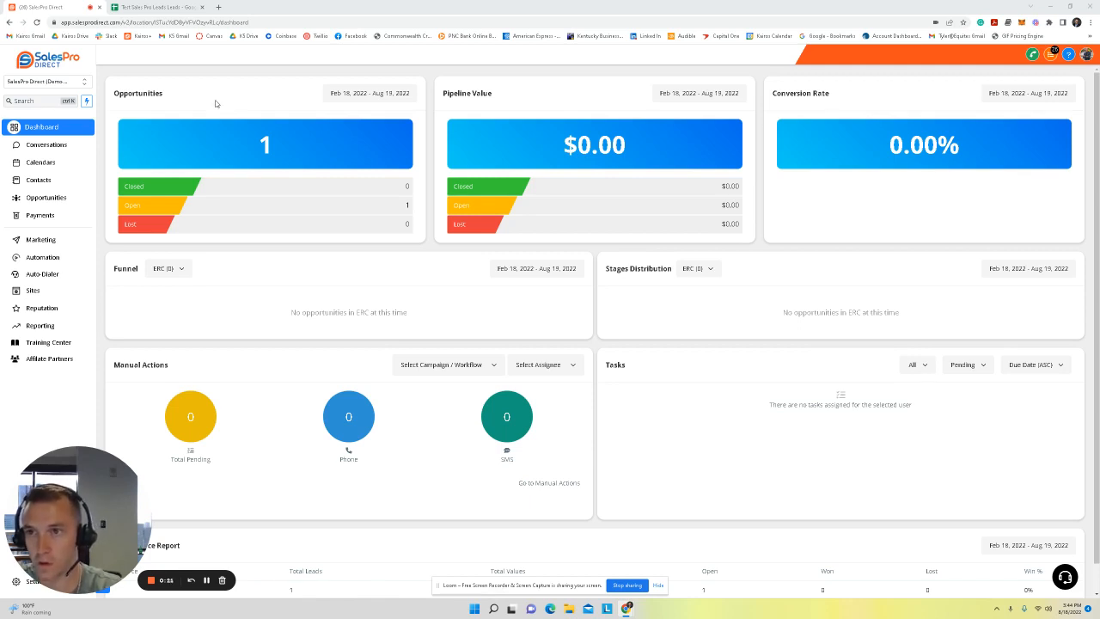
- Switch to the Test Sales Pro Leads Leads spreadsheet in Google Sheets and download it as a comma-separated values (.csv) file
left_click(155, 7)
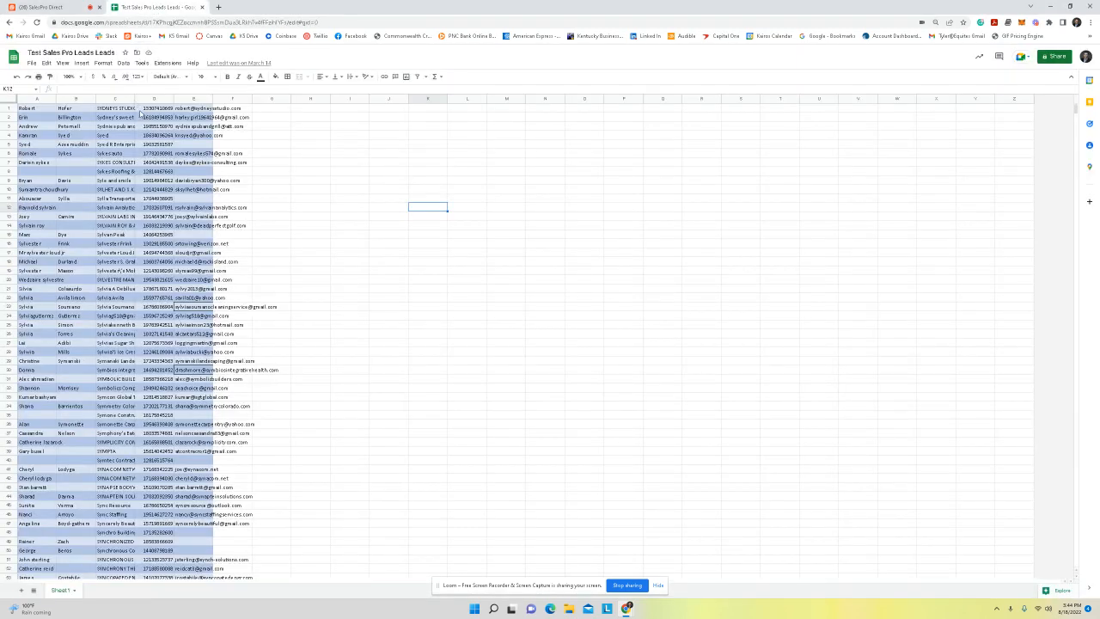
left_click(31, 64)
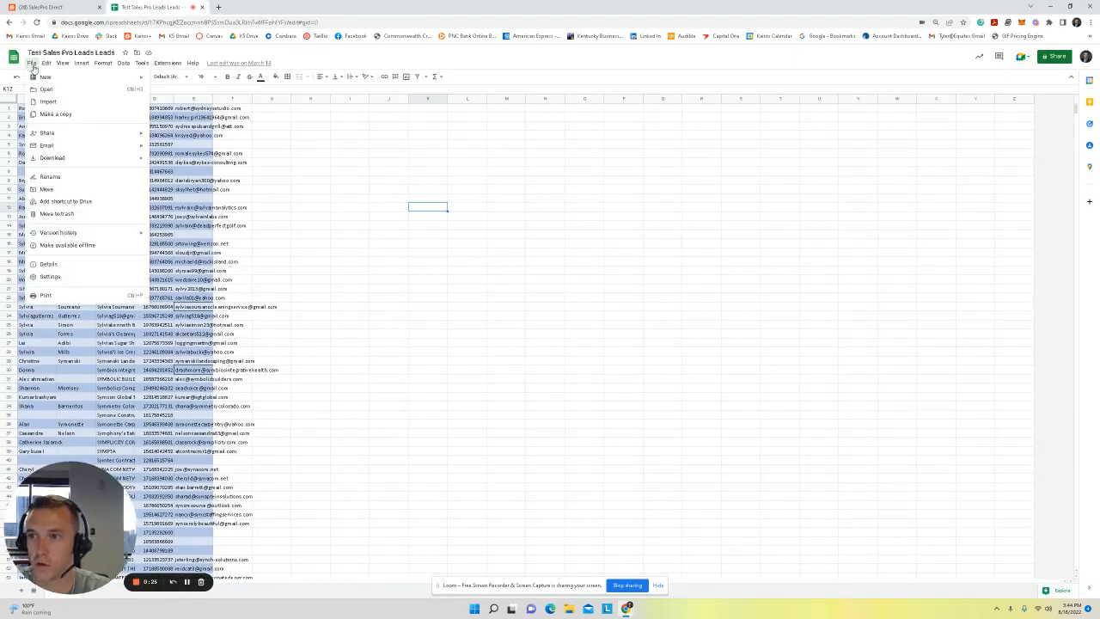
mouse_move(81, 159)
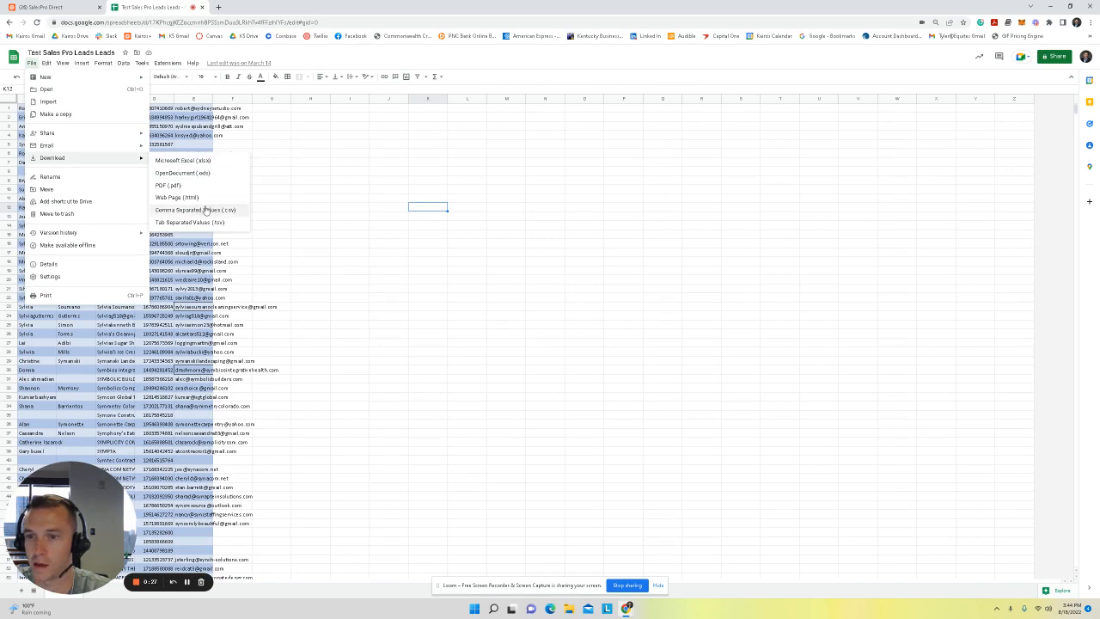
left_click(207, 210)
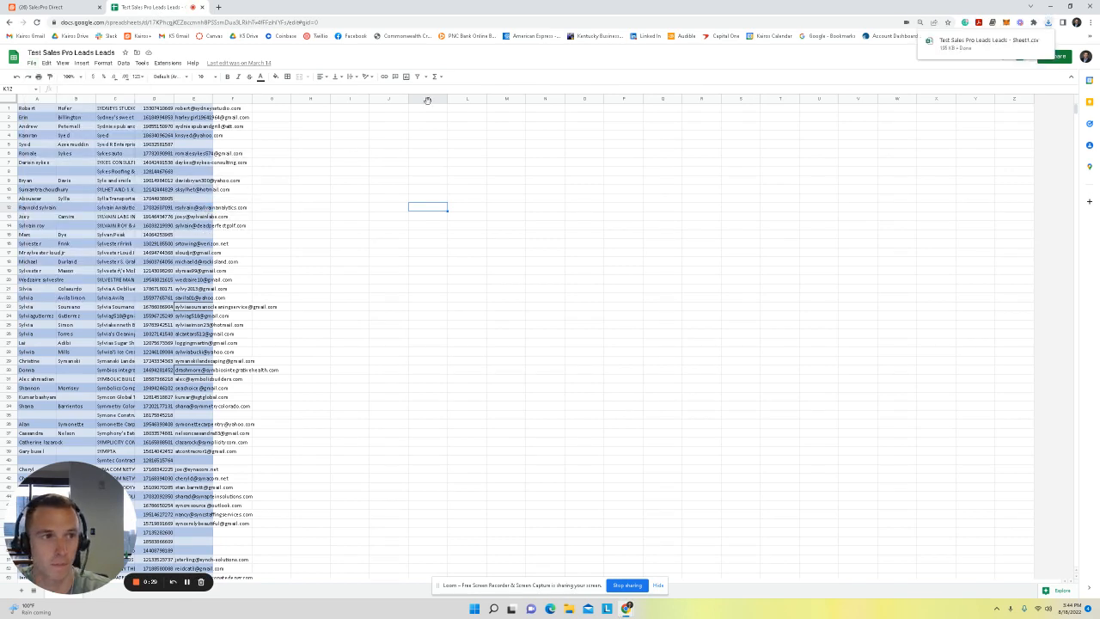
- Switch back to SalesPro Direct and upload Test Sales Pro Leads Leads - Sheet1.csv as a new contacts import, continuing to column mapping
left_click(75, 10)
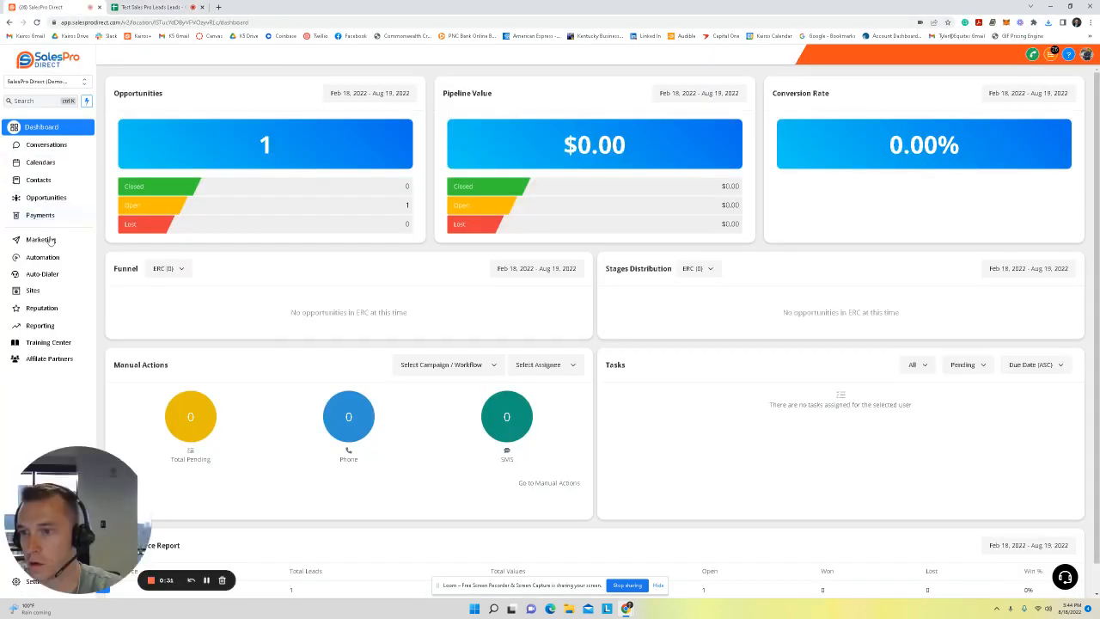
left_click(47, 181)
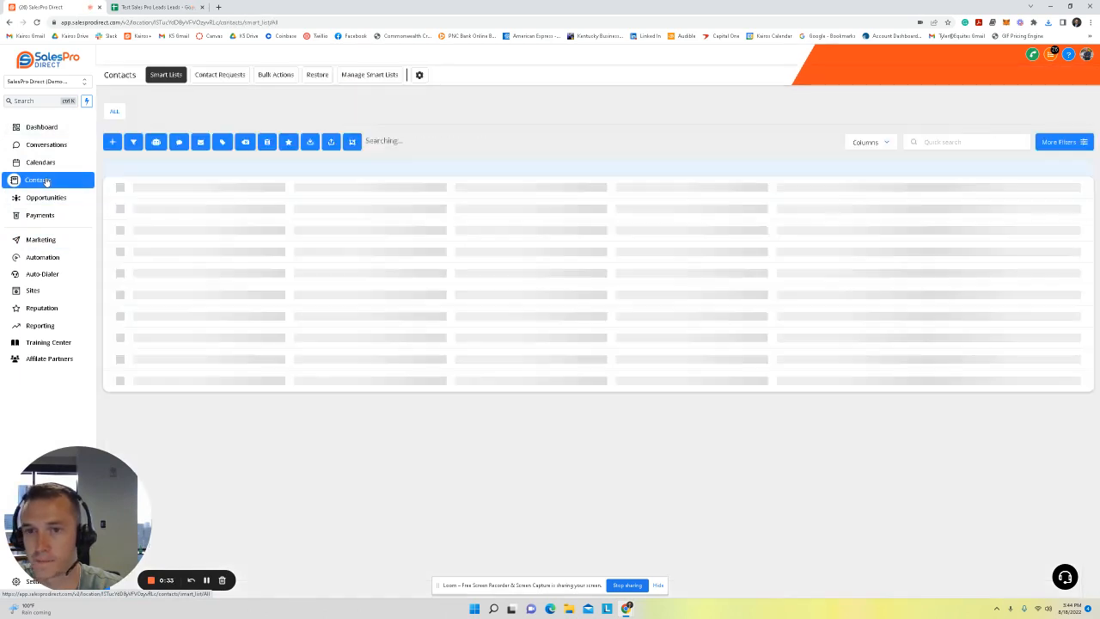
left_click(331, 142)
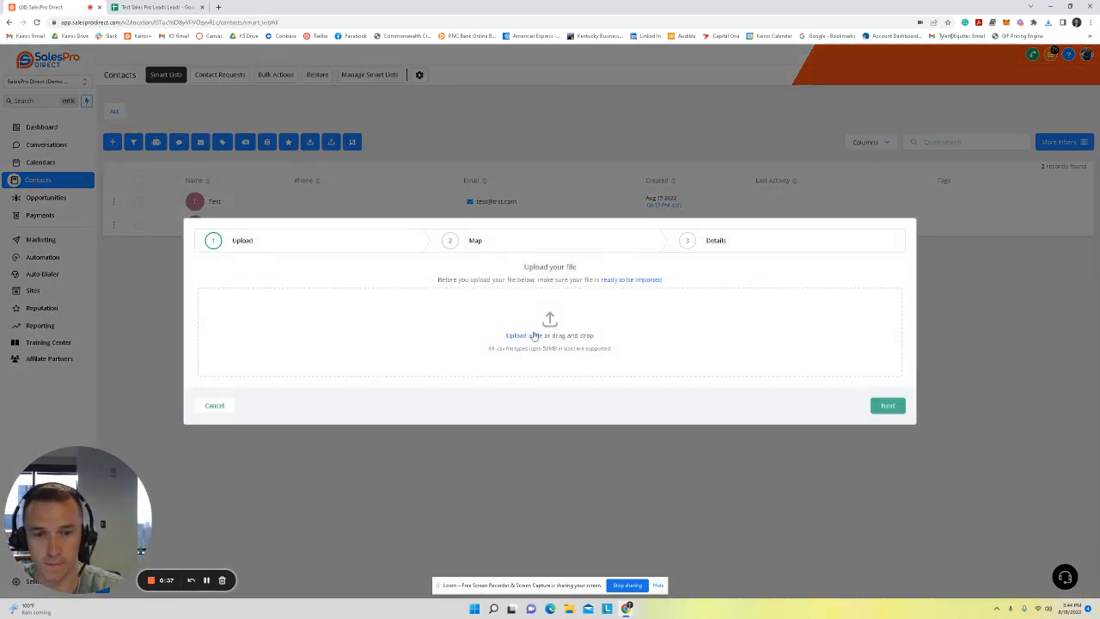
left_click(530, 335)
left_click(137, 74)
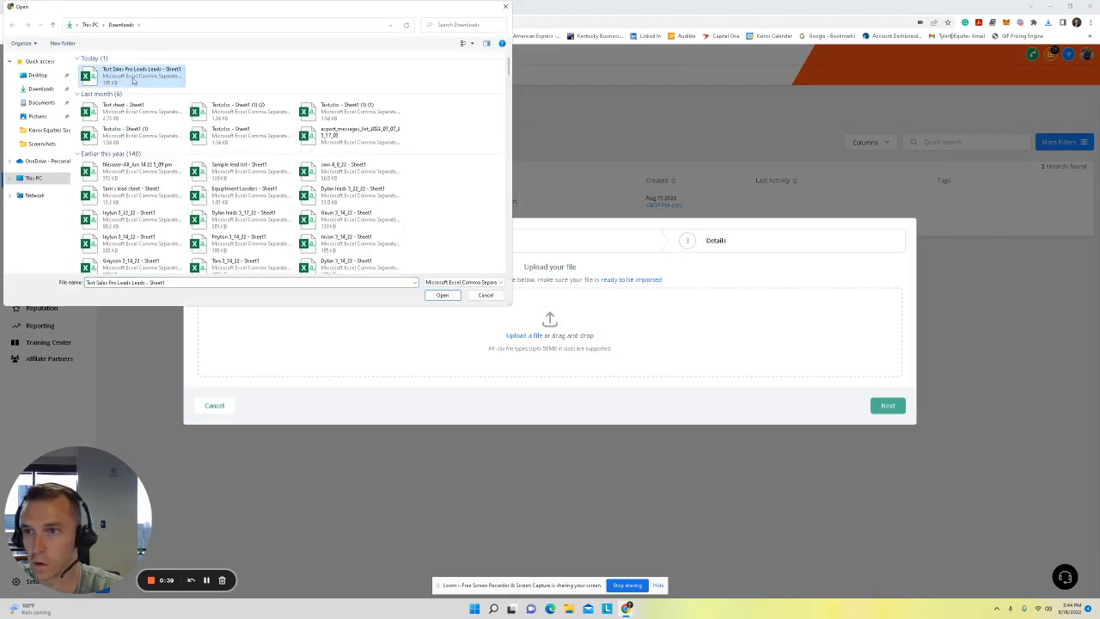
left_click(441, 295)
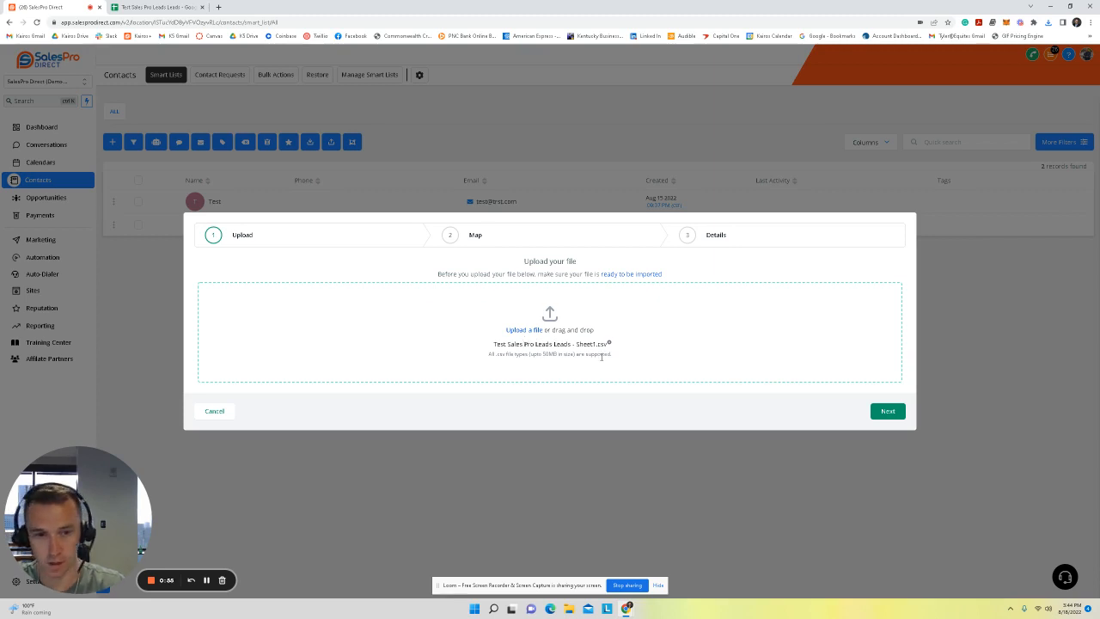
left_click(883, 411)
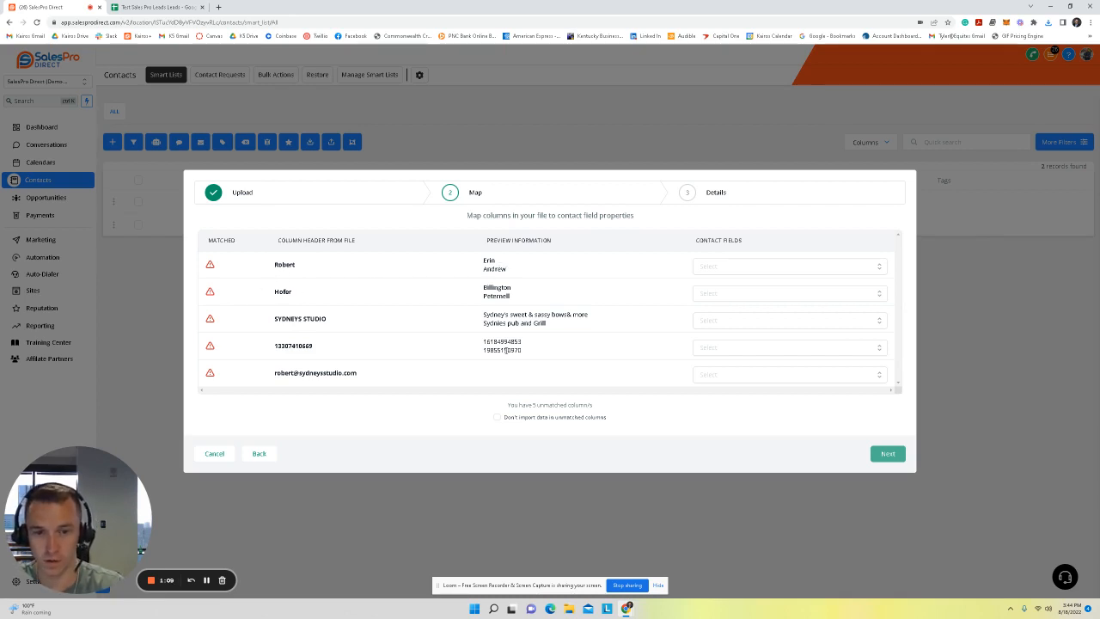
- Map the file's first two columns to the First Name and Last Name contact fields
left_click(734, 266)
left_click(718, 335)
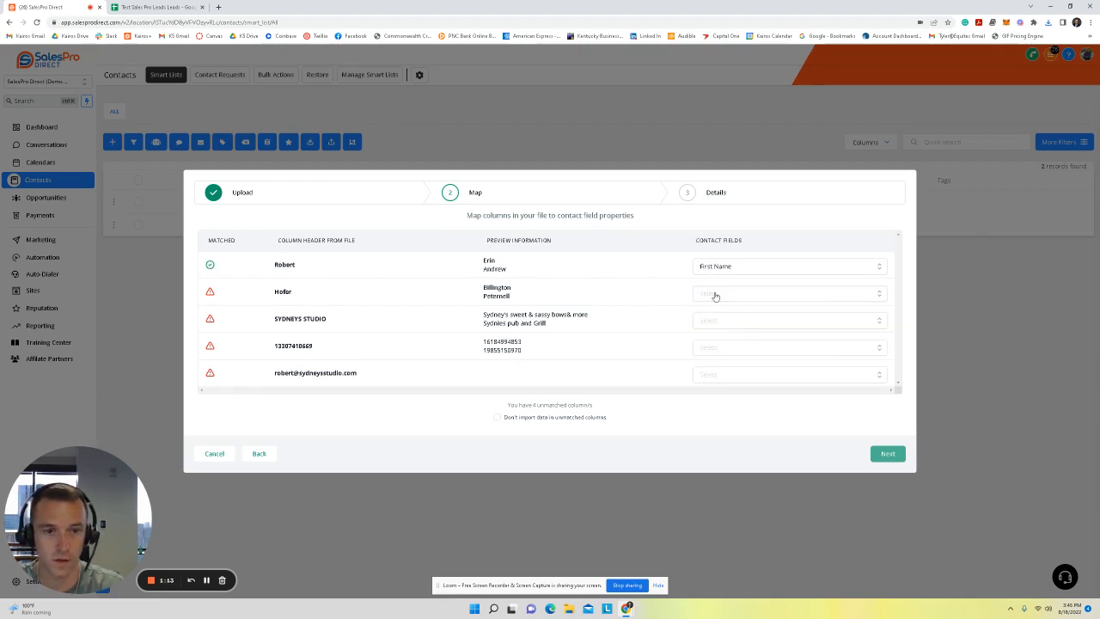
left_click(716, 295)
left_click(714, 361)
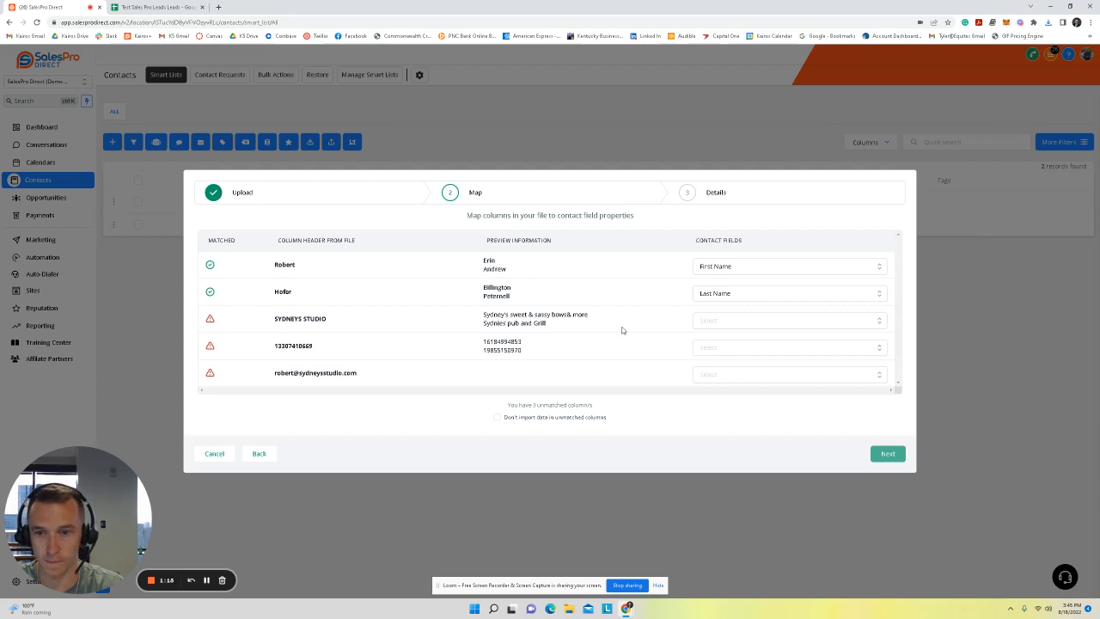
- Map the business name column to Company Name and the phone number column to Phone
left_click(704, 323)
scroll(730, 335, "down", 3)
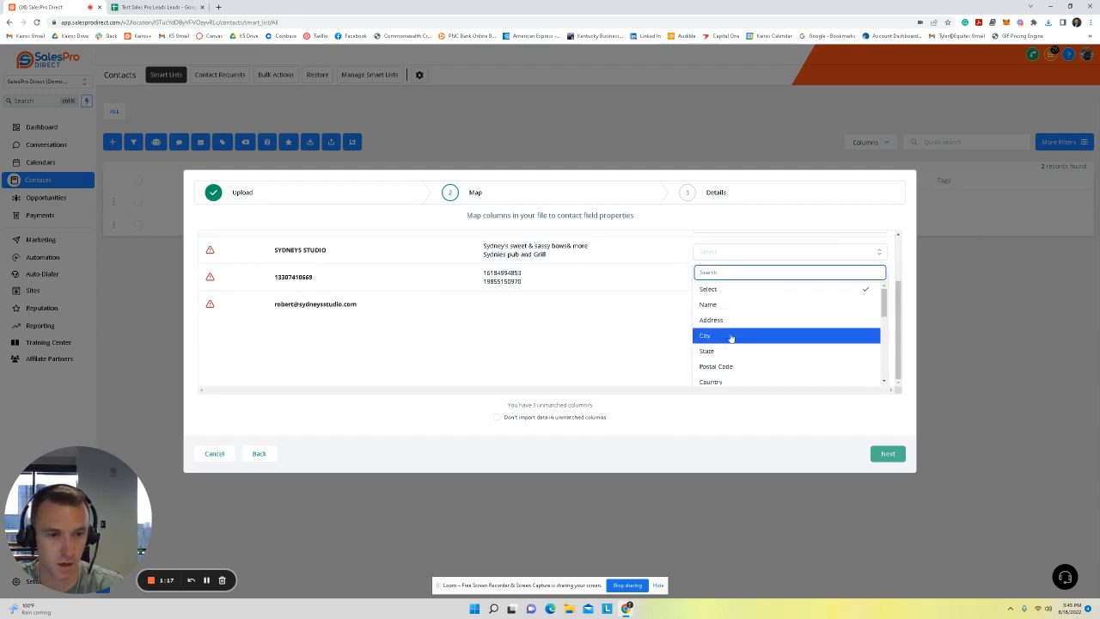
scroll(731, 331, "up", 5)
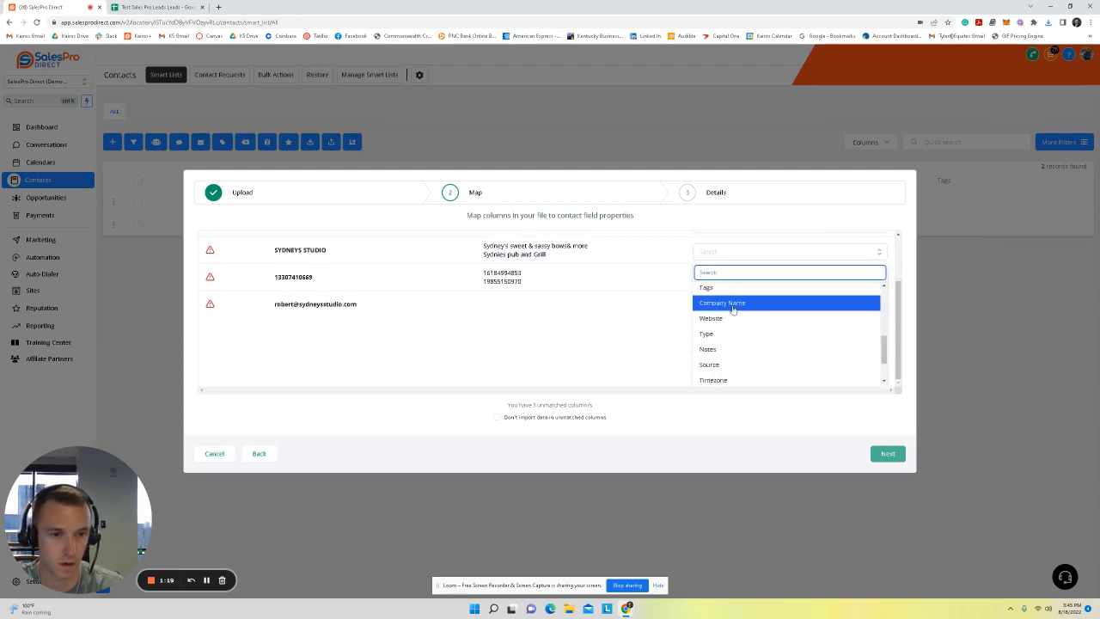
left_click(731, 308)
left_click(703, 374)
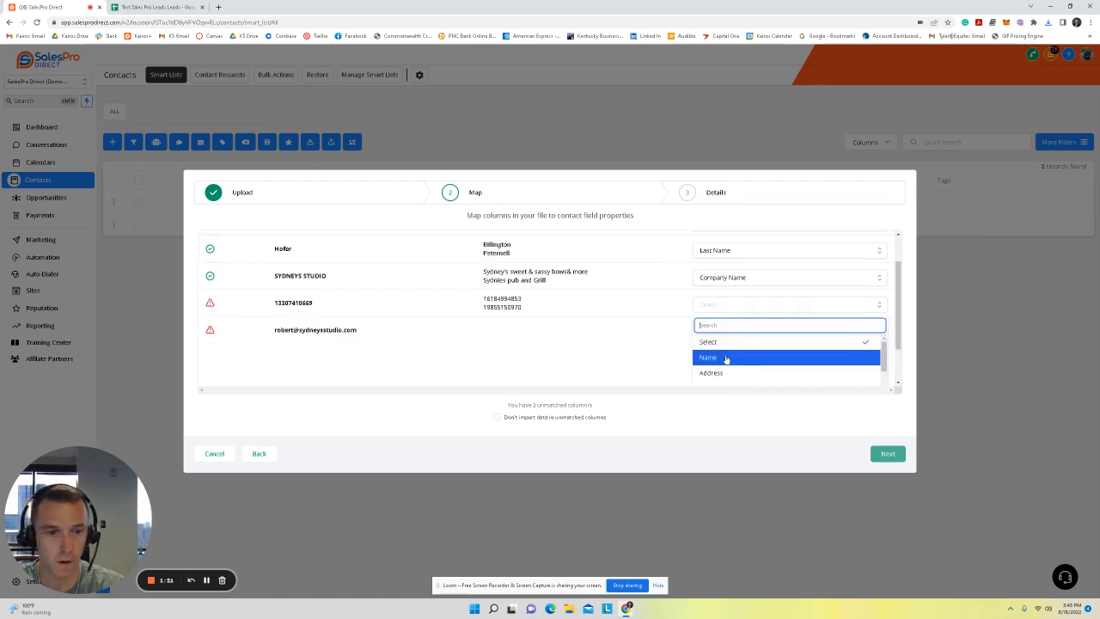
scroll(728, 343, "down", 3)
left_click(714, 380)
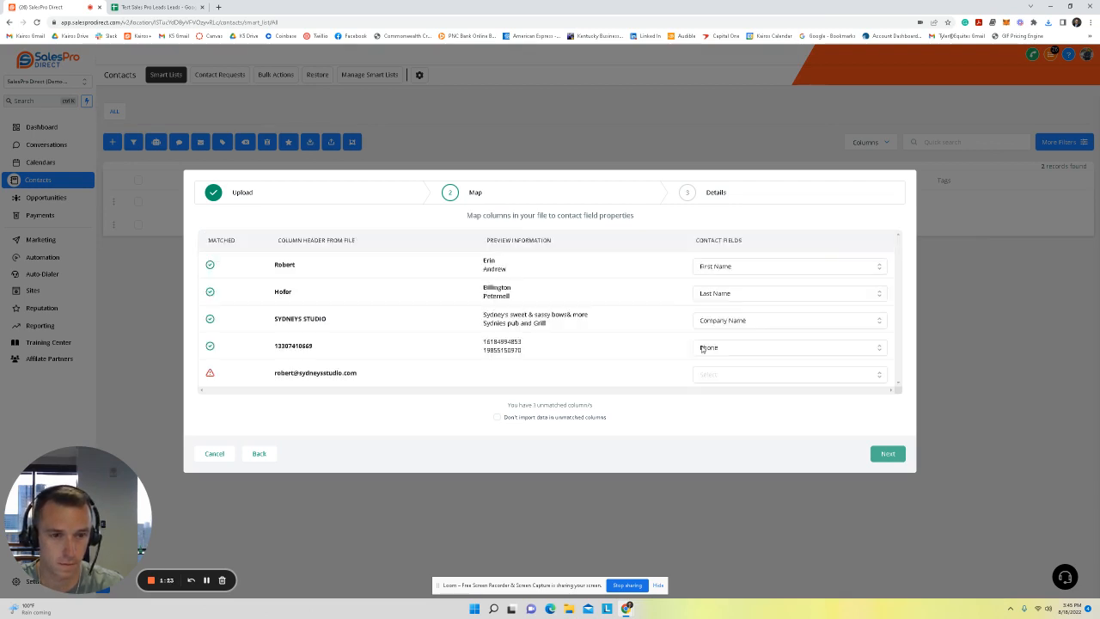
- Map the last column to the Email contact field and continue to the final import details
left_click(711, 376)
scroll(713, 368, "down", 3)
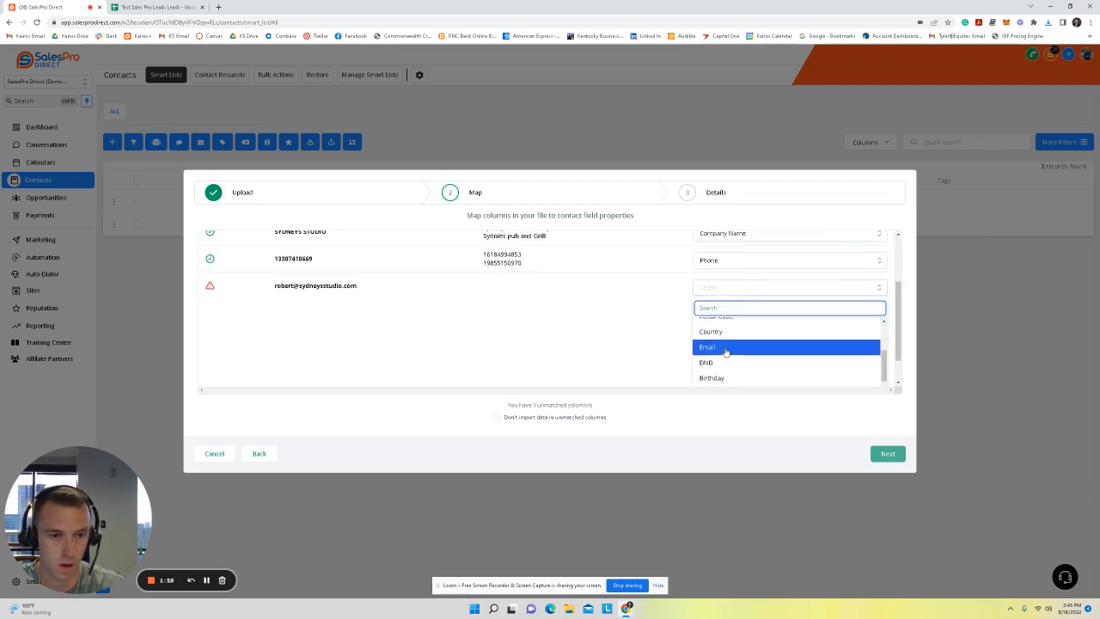
left_click(725, 349)
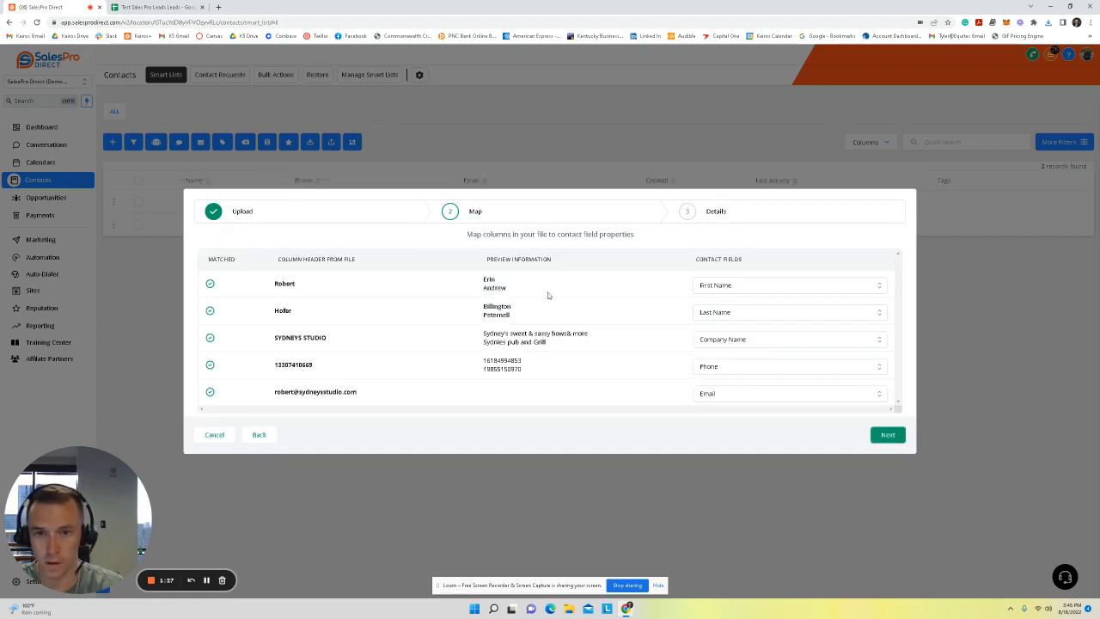
left_click(886, 435)
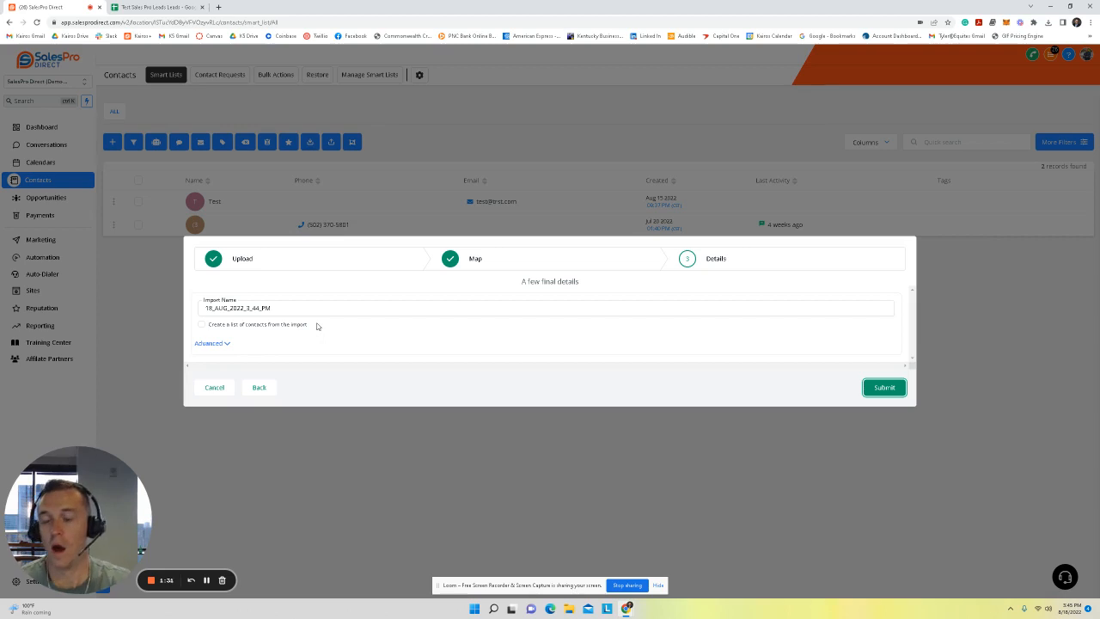
- Add a new tag 8/18/22 to the imported contacts in the advanced options and submit the import
left_click(210, 343)
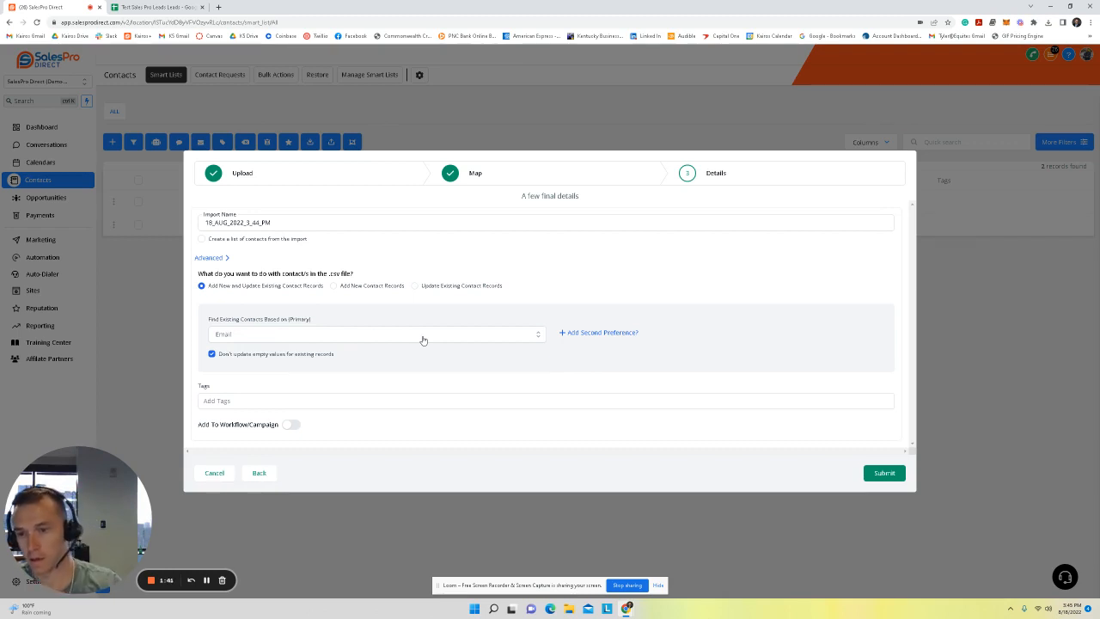
left_click(431, 405)
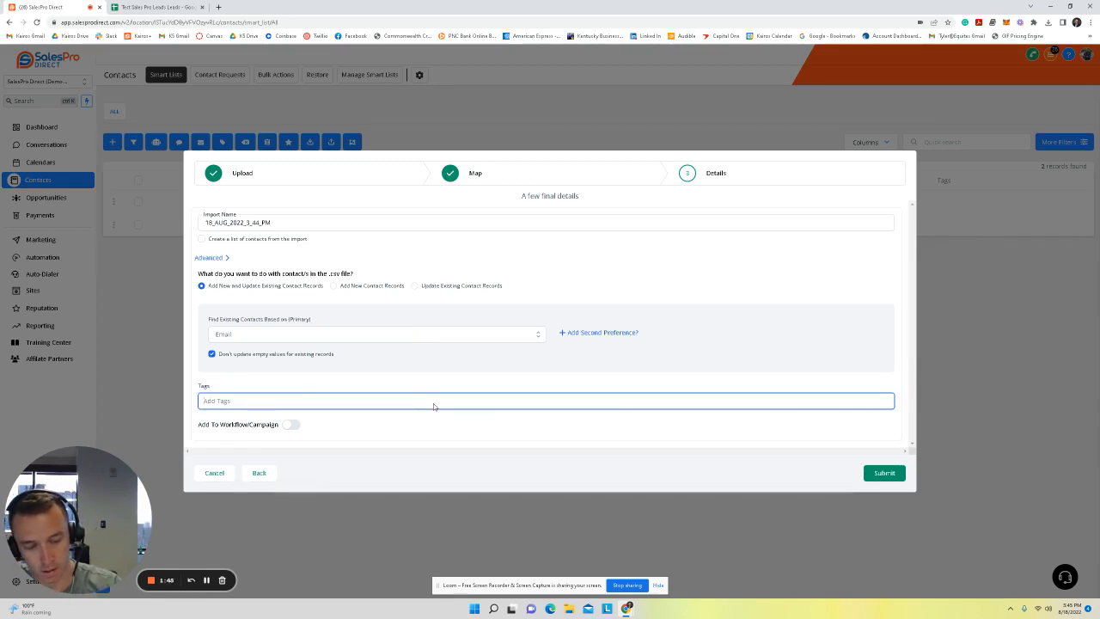
type("B/18")
type("/22")
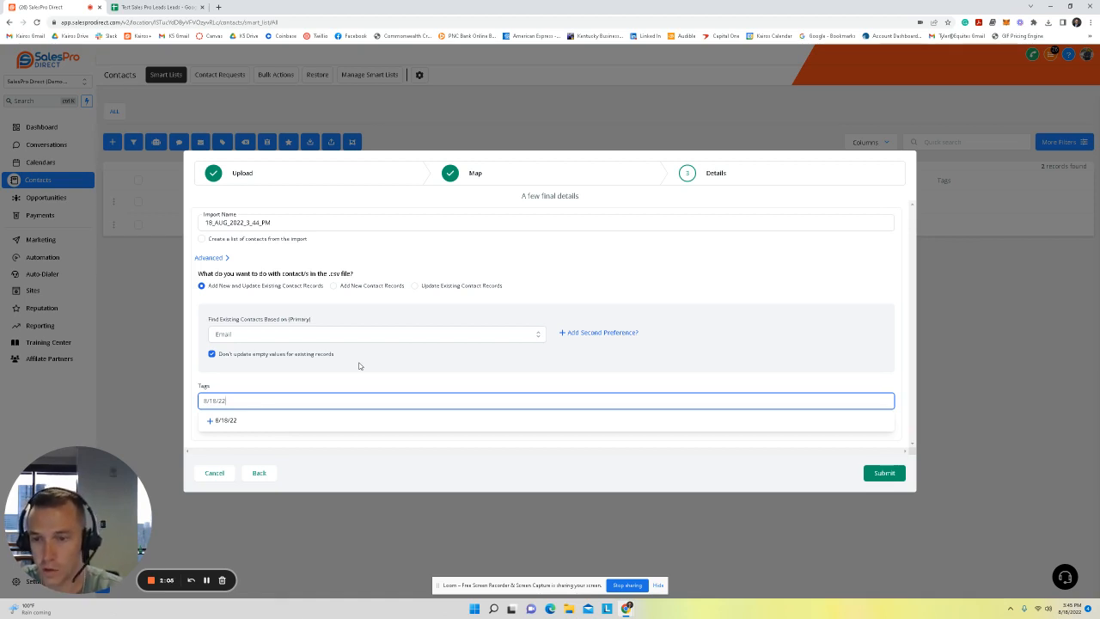
left_click(245, 419)
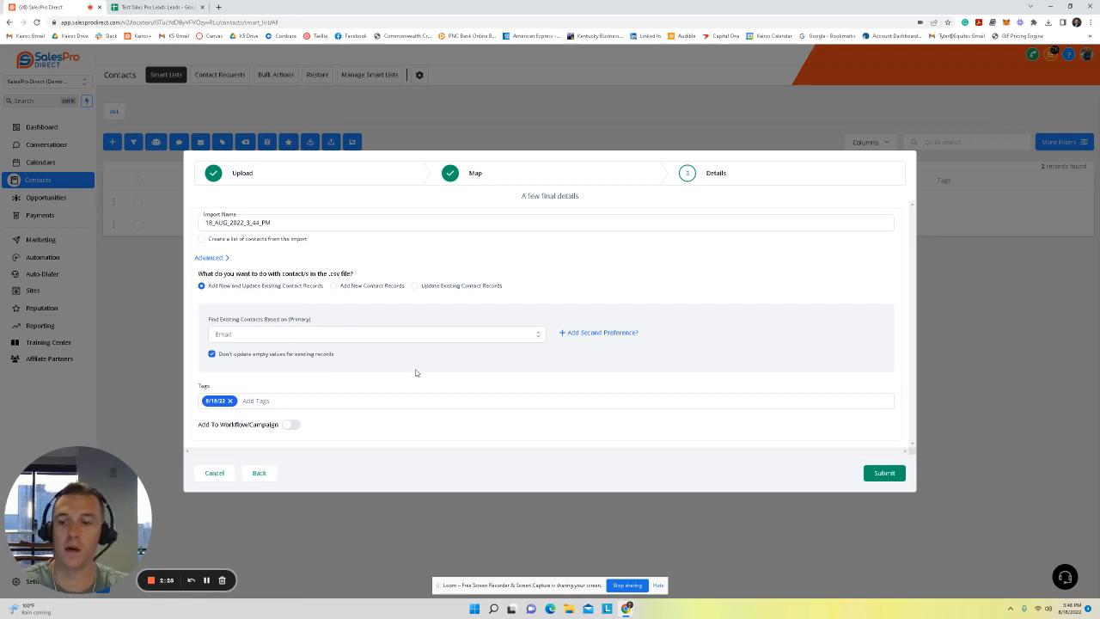
left_click(868, 474)
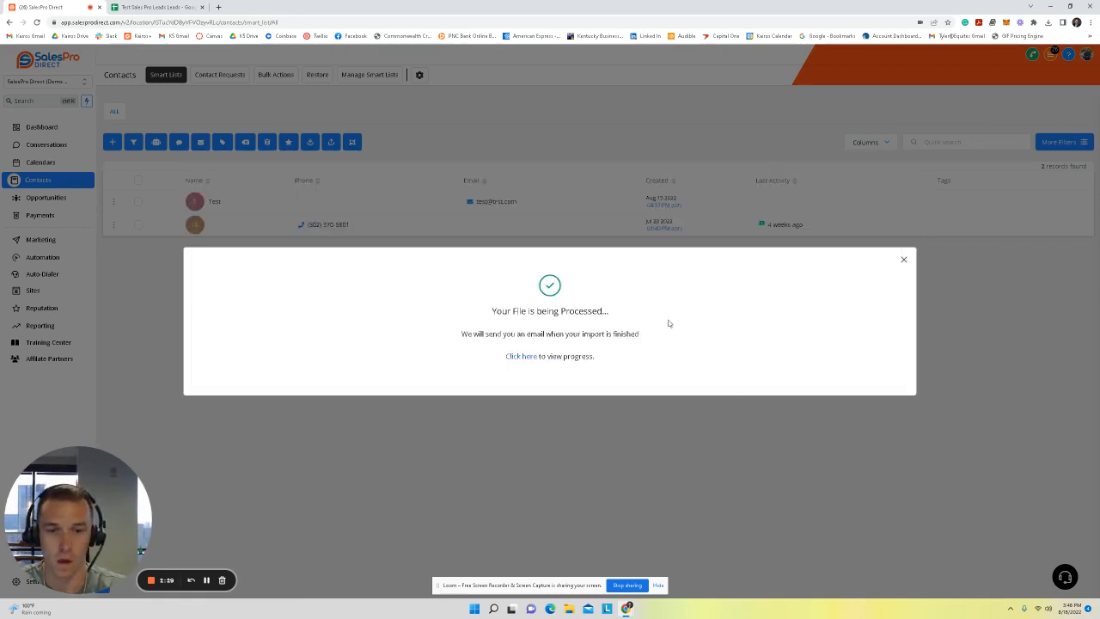
- Check the bulk import's progress details and its statistics, reloading the page to refresh them
left_click(516, 357)
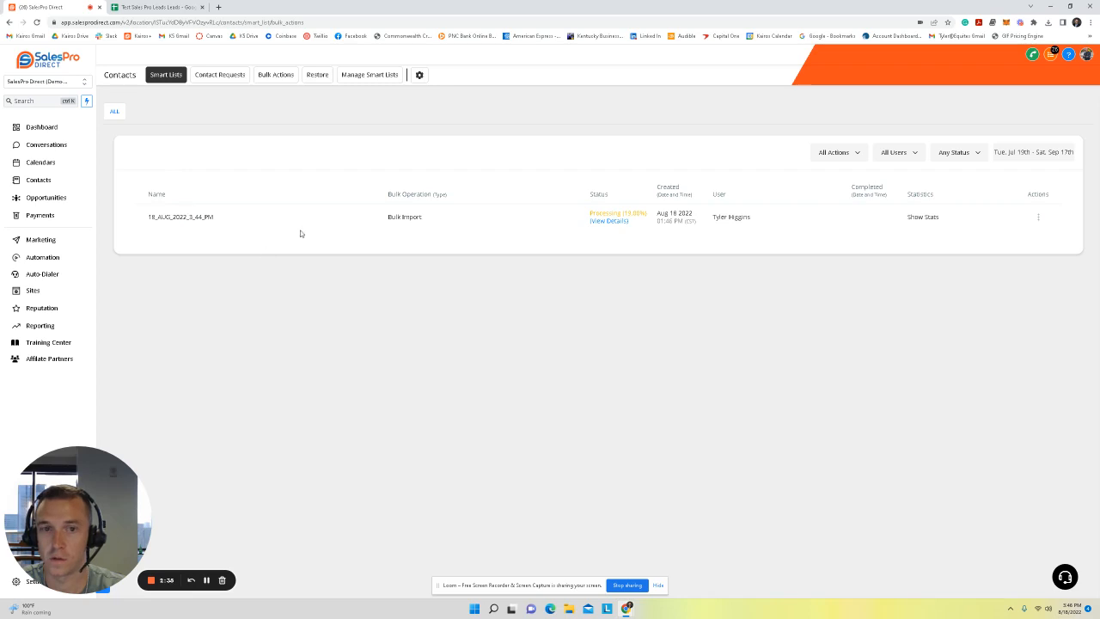
left_click(618, 222)
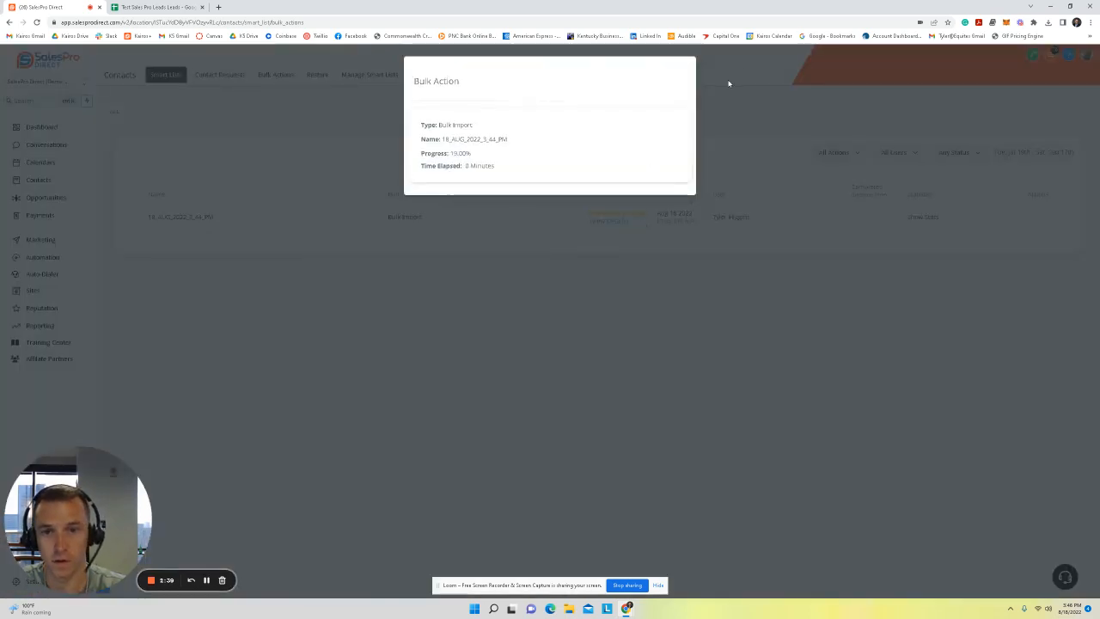
left_click(728, 83)
left_click(915, 218)
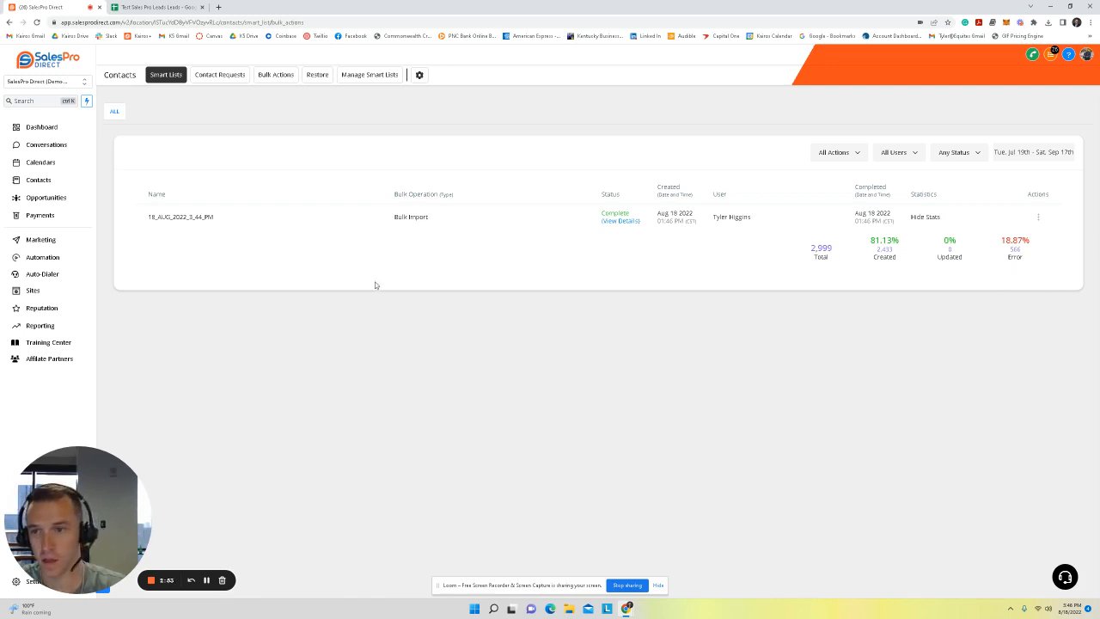
left_click(37, 23)
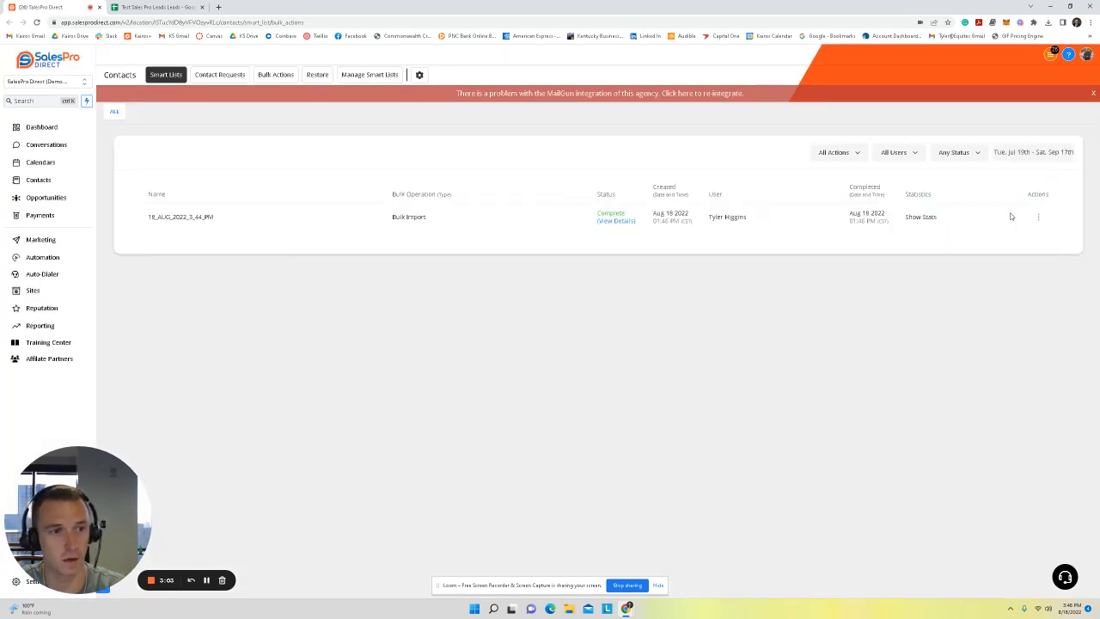
left_click(927, 217)
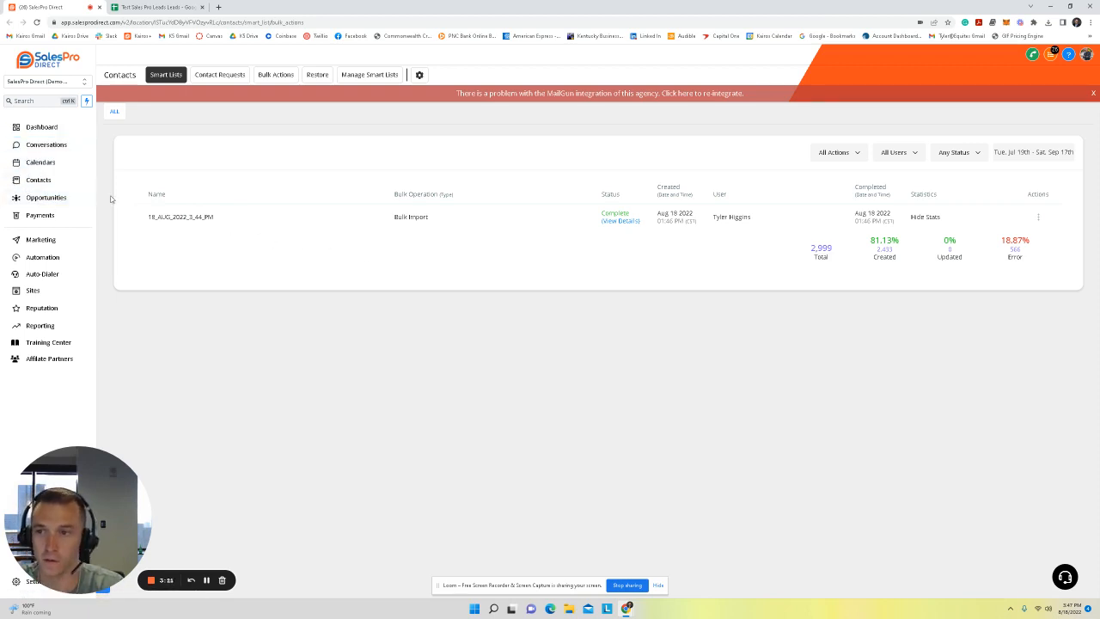
- Review the imported contacts list and the first contact's record, including its tag, and return to the dashboard
left_click(43, 180)
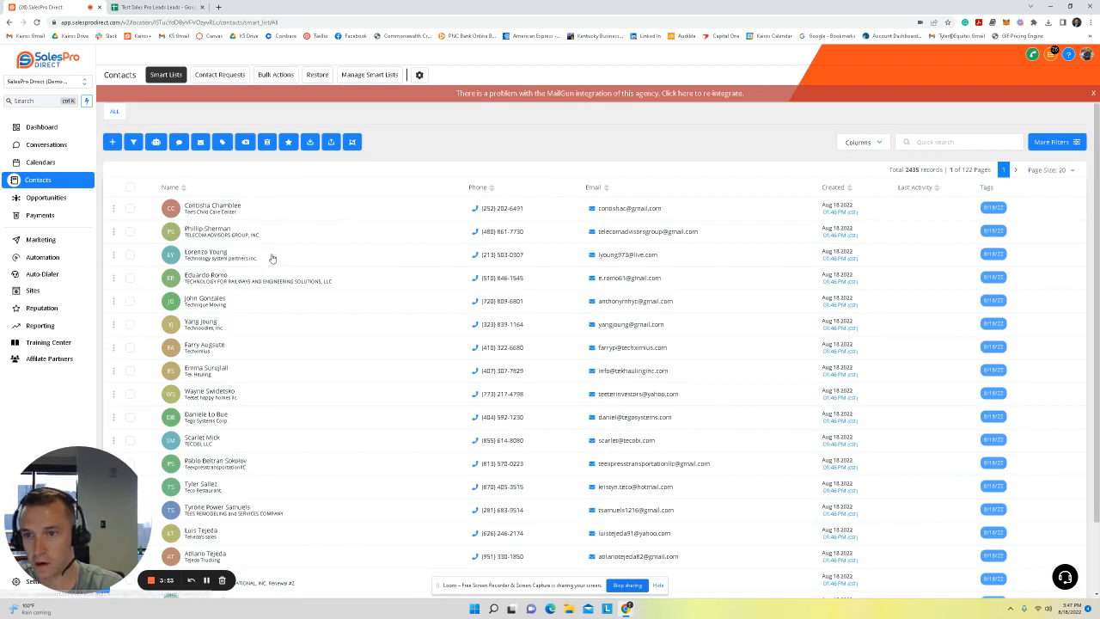
scroll(269, 267, "down", 1)
scroll(262, 367, "up", 1)
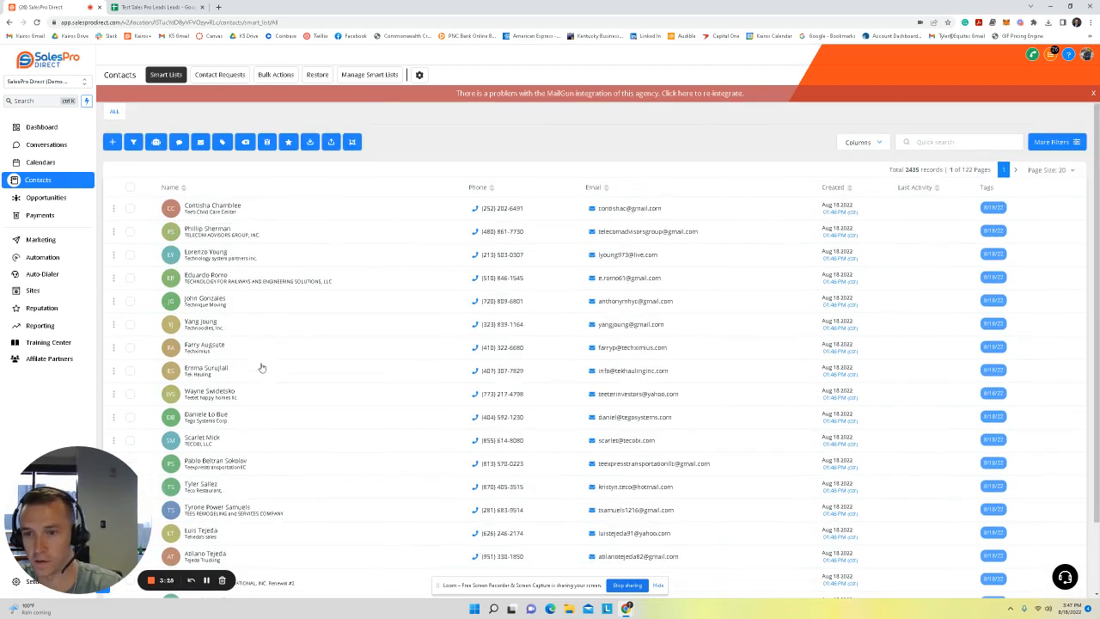
left_click(225, 210)
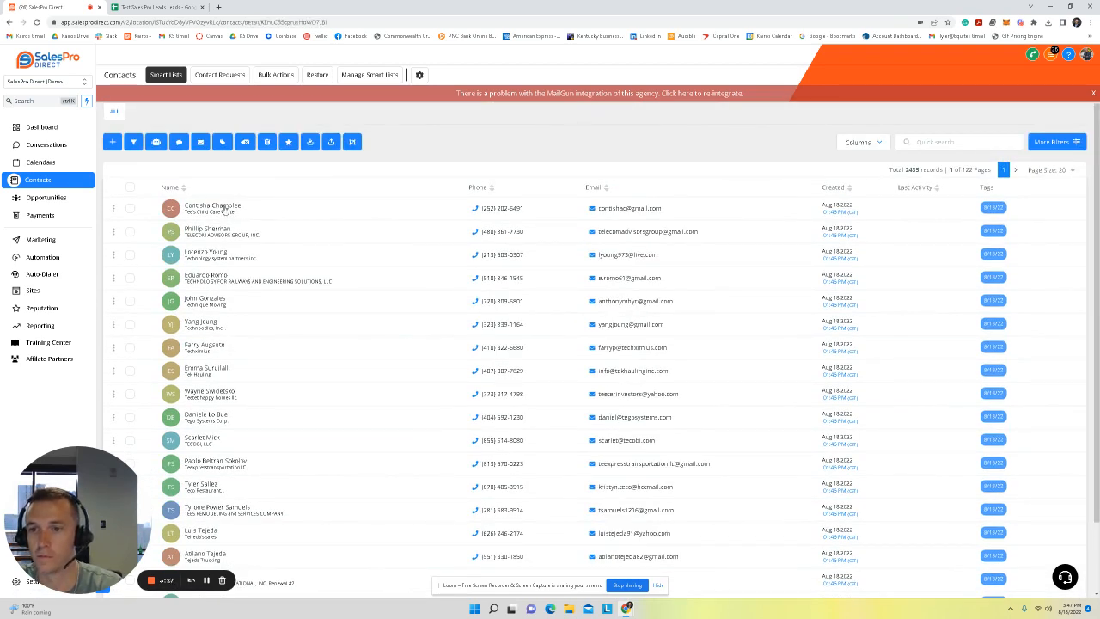
scroll(216, 329, "down", 3)
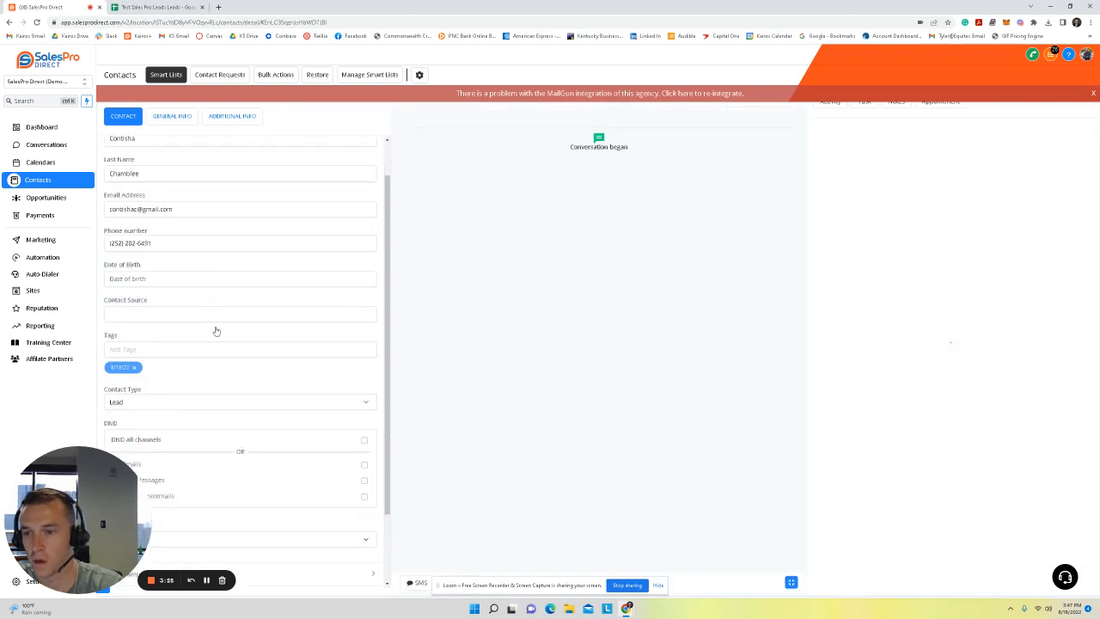
scroll(221, 385, "up", 3)
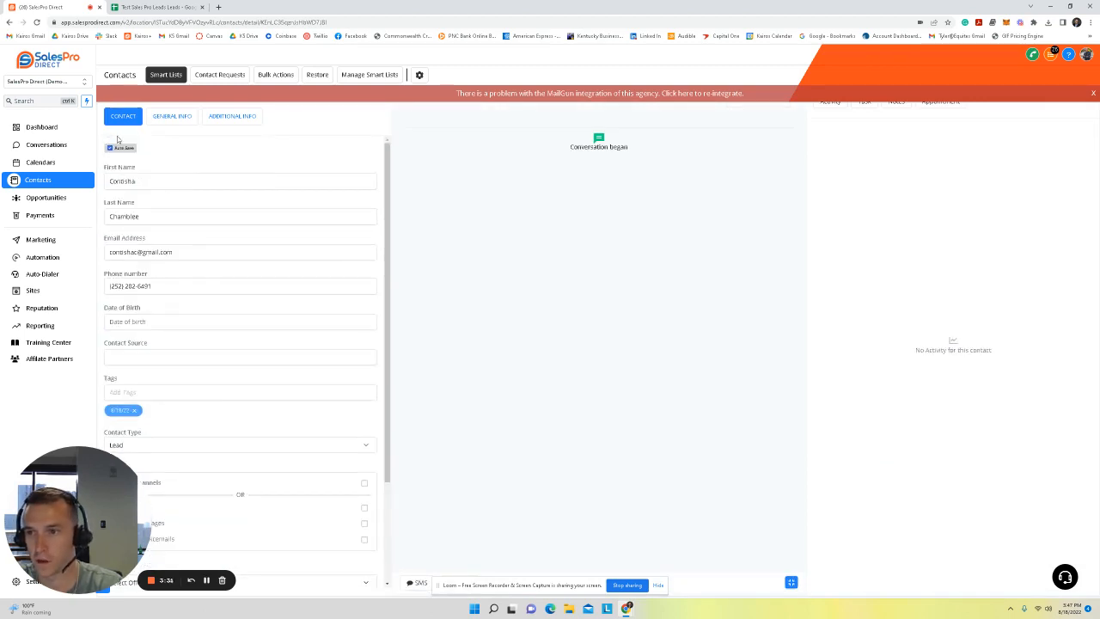
left_click(72, 130)
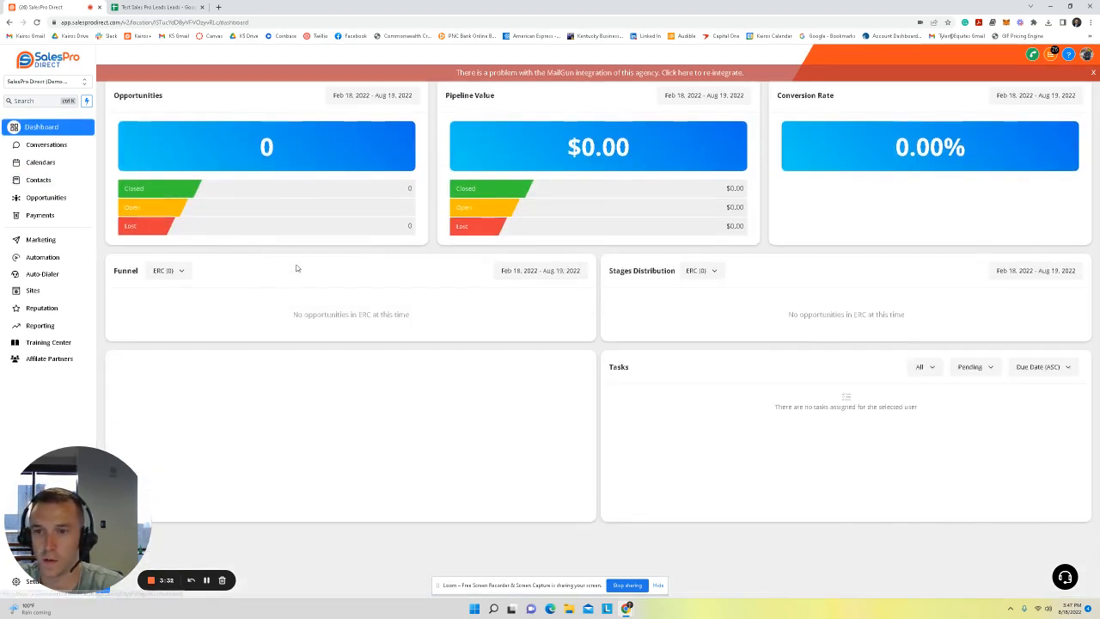